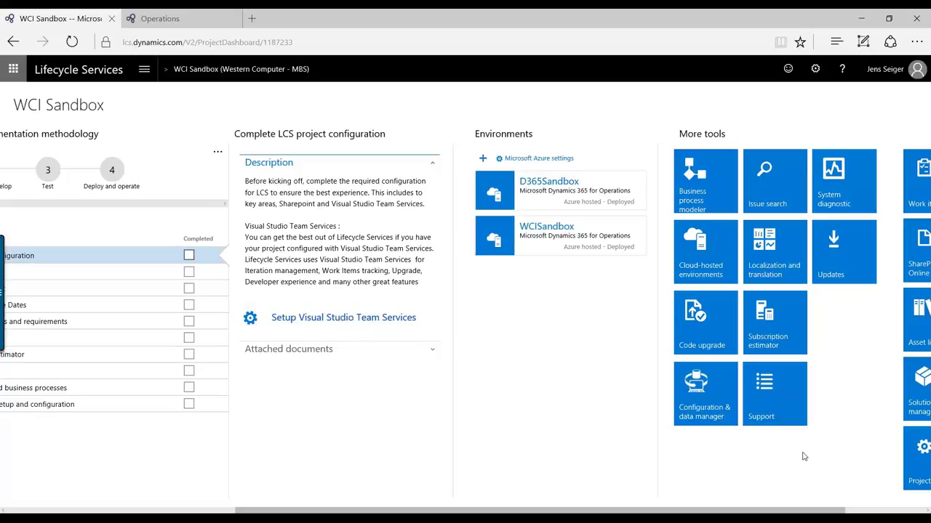
# - Open the project's Support issues list from Work items, showing active issues 4 and 3
pyautogui.click(782, 414)
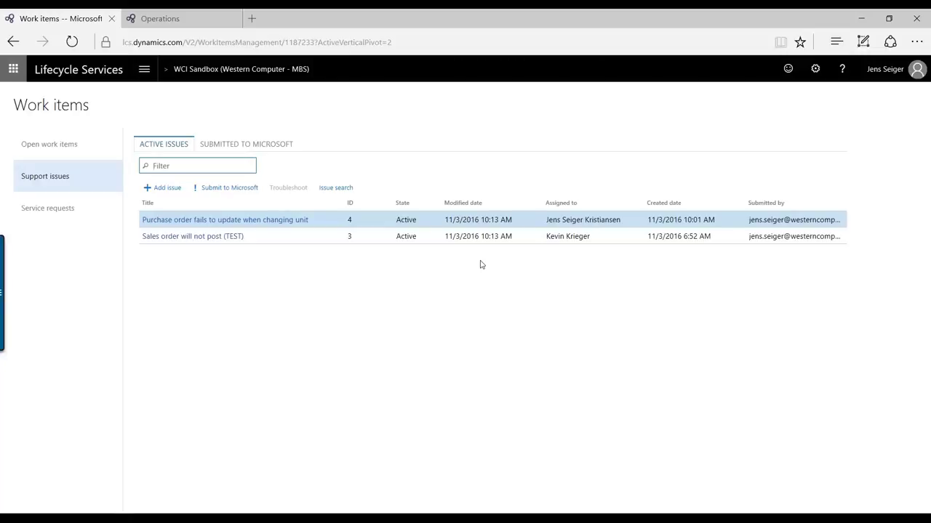
pyautogui.click(38, 146)
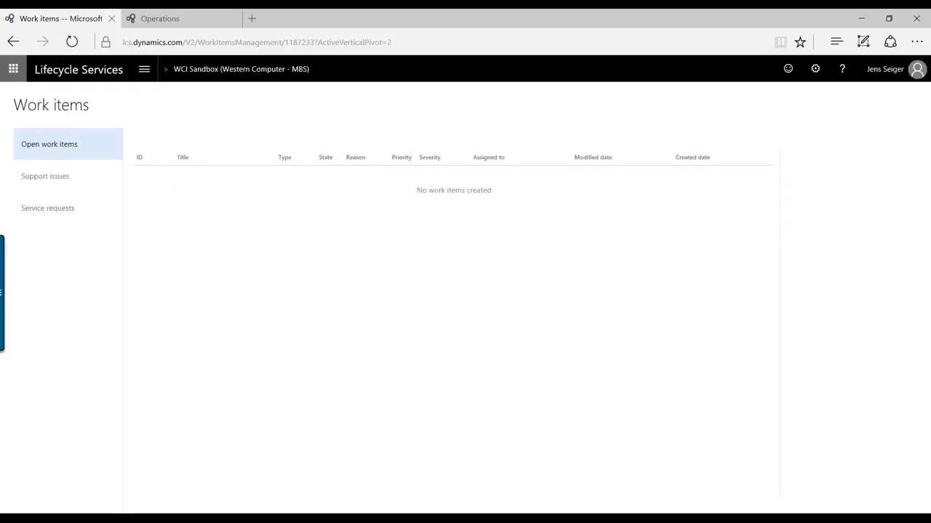
pyautogui.click(54, 179)
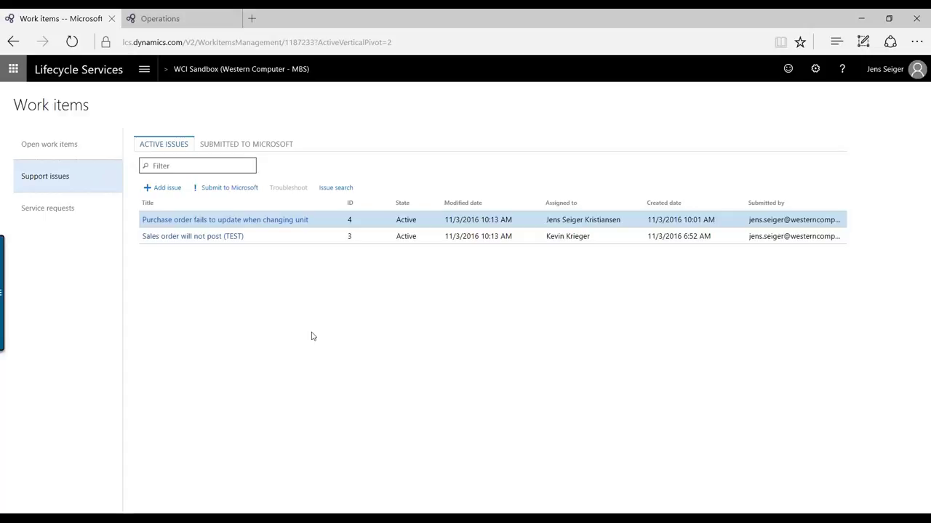
# - Open System administration's System parameters and check the Help tab's WCI Sandbox LCS project
pyautogui.click(185, 24)
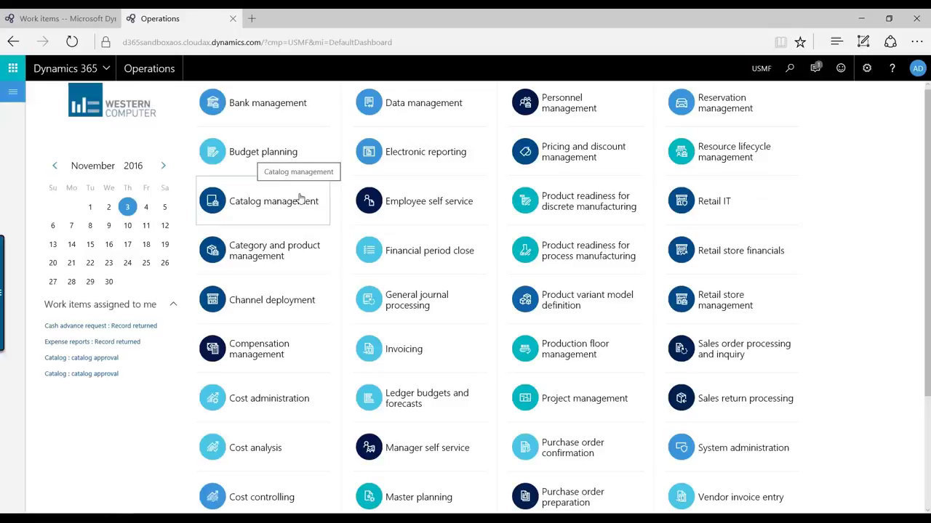
pyautogui.click(13, 91)
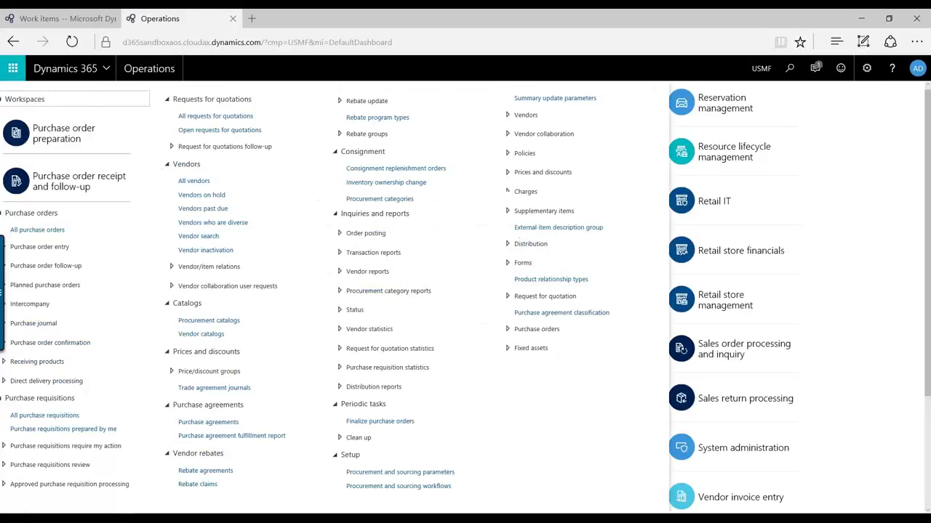
pyautogui.scroll(-2, 73, 407)
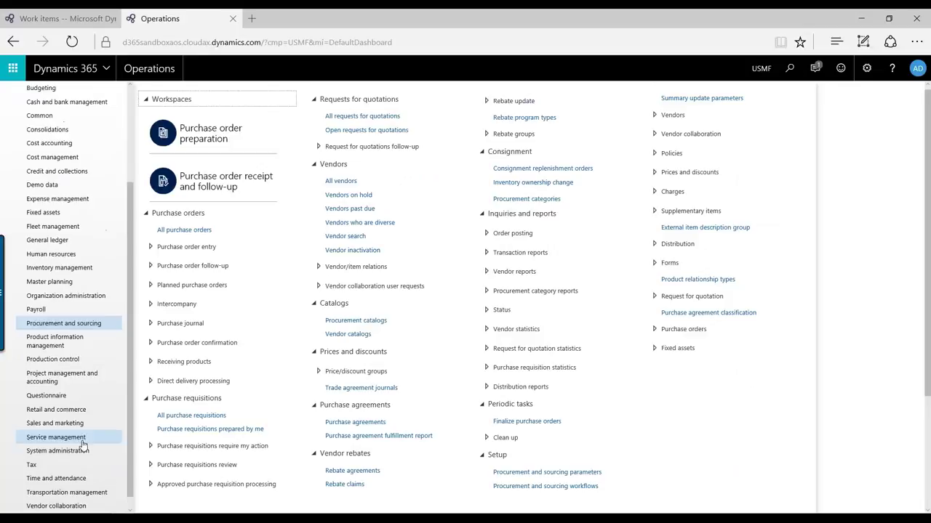
pyautogui.click(83, 450)
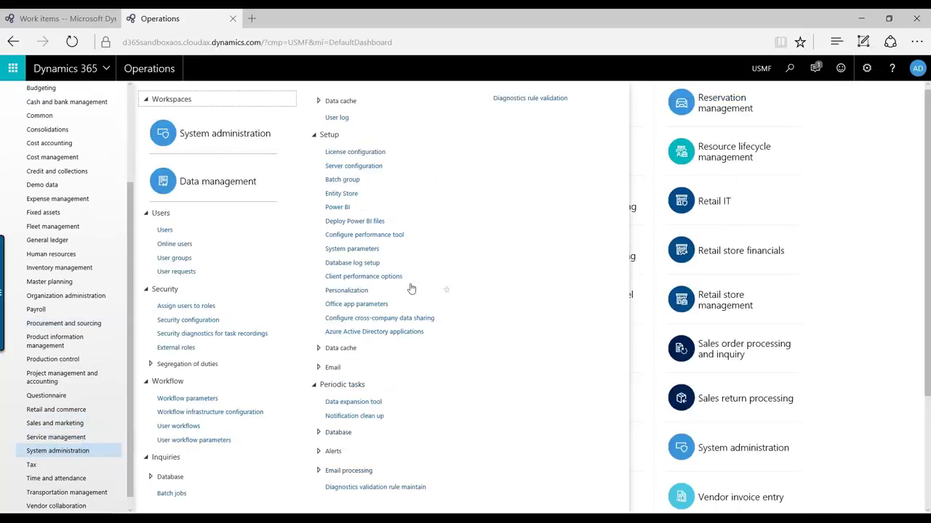
pyautogui.click(353, 263)
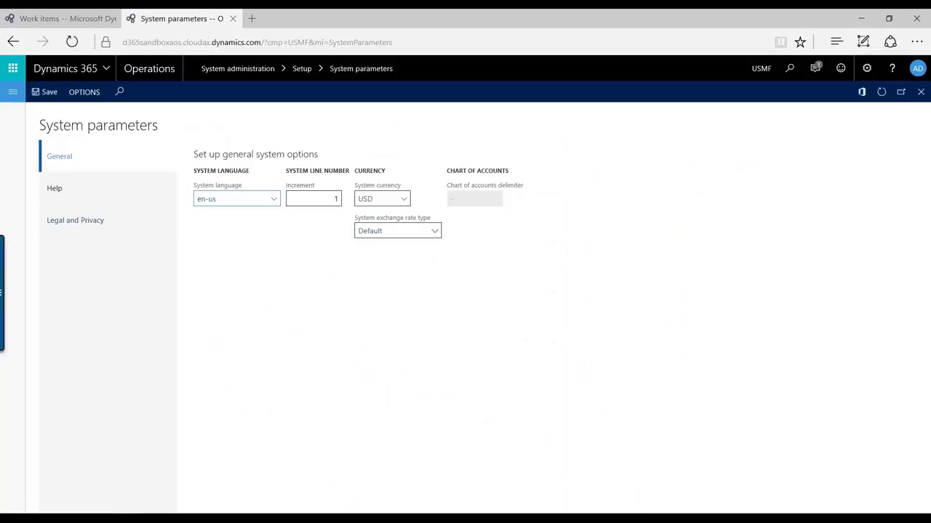
pyautogui.click(65, 195)
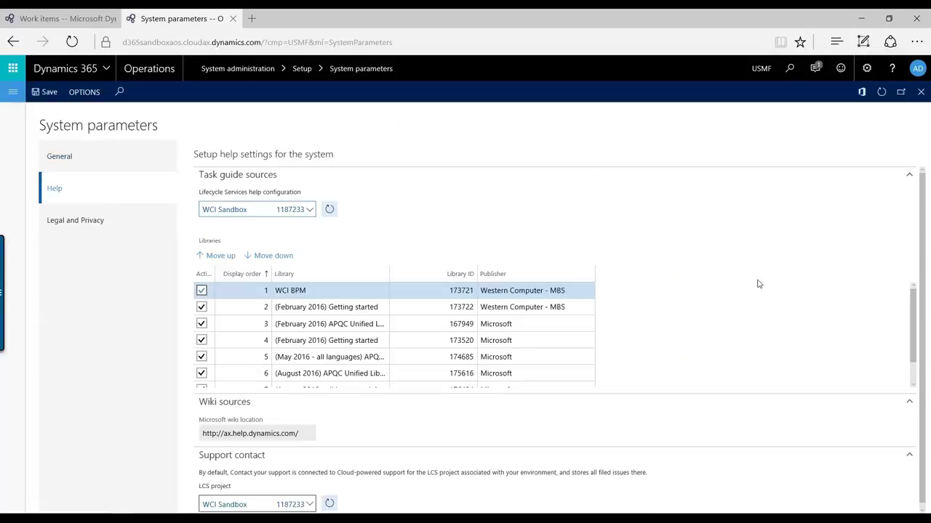
pyautogui.click(203, 209)
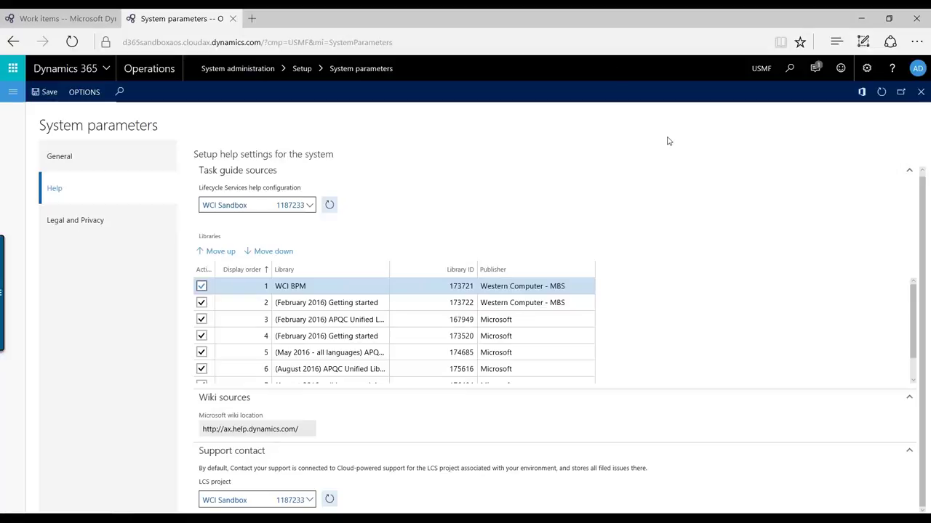
# - Open the Contact your support team form from the help pane's Task guides
pyautogui.click(890, 76)
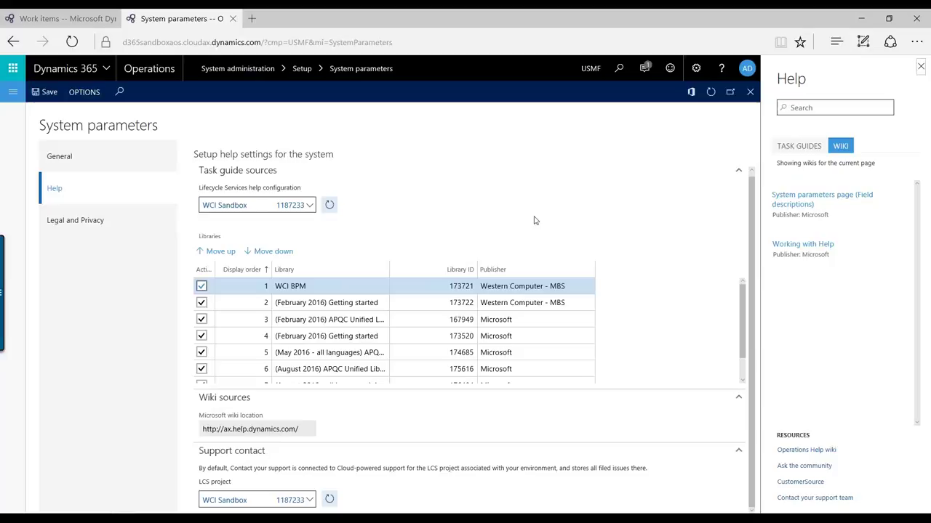
pyautogui.click(799, 148)
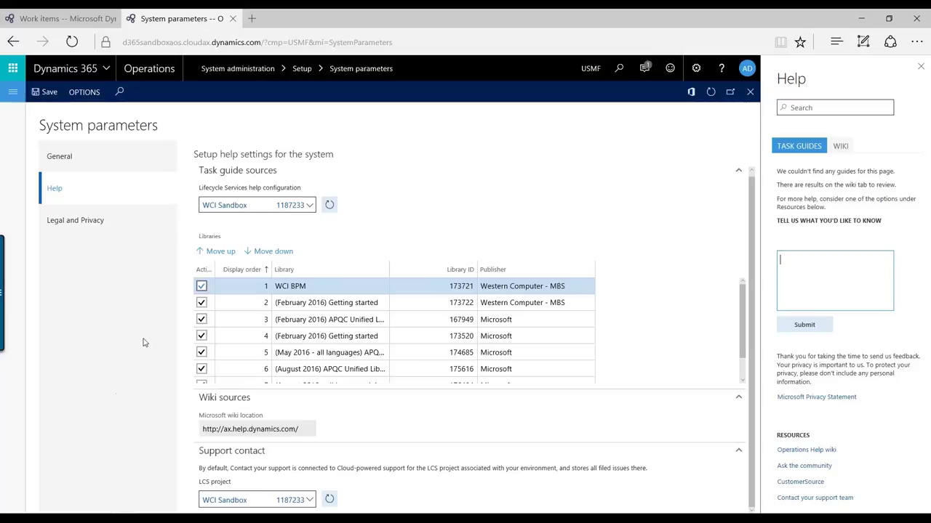
pyautogui.click(802, 499)
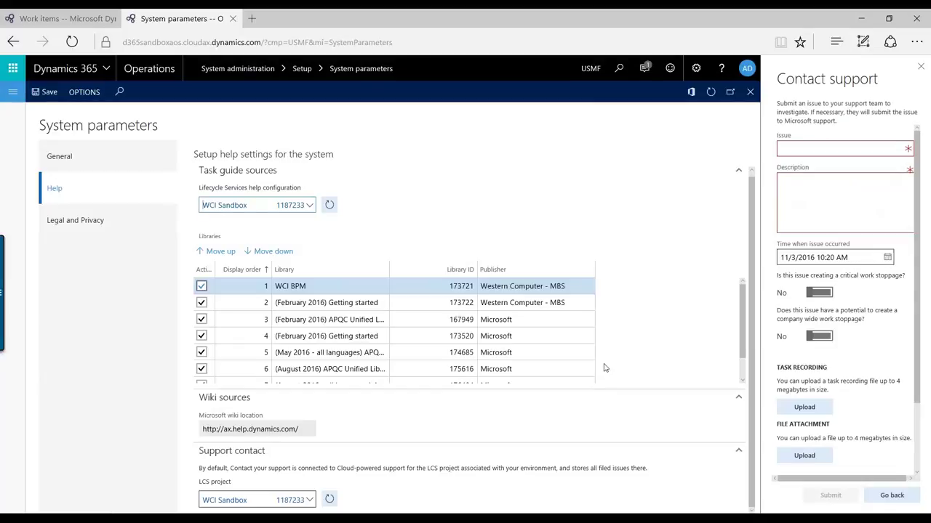
# - Enter issue title 'Purchase order will not post' and description 'Please FIX!'
pyautogui.click(835, 148)
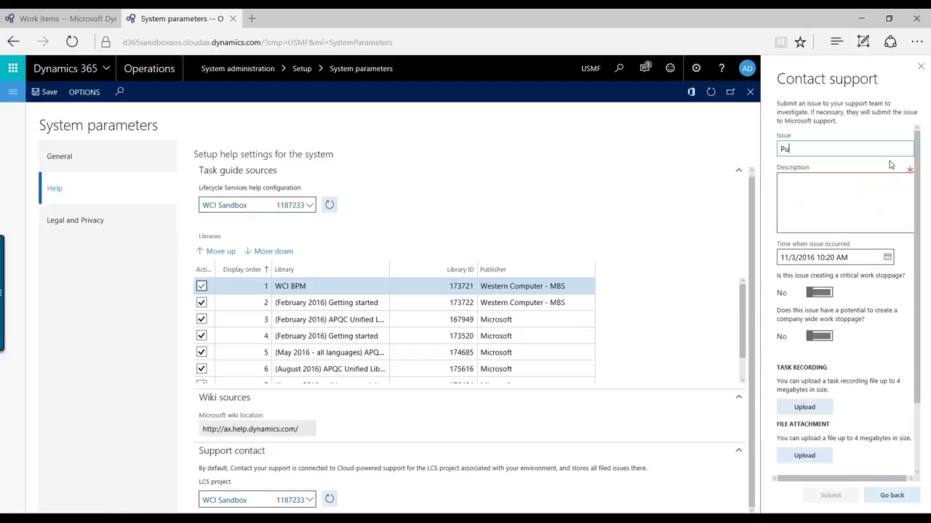
pyautogui.write('Purchase order will not post')
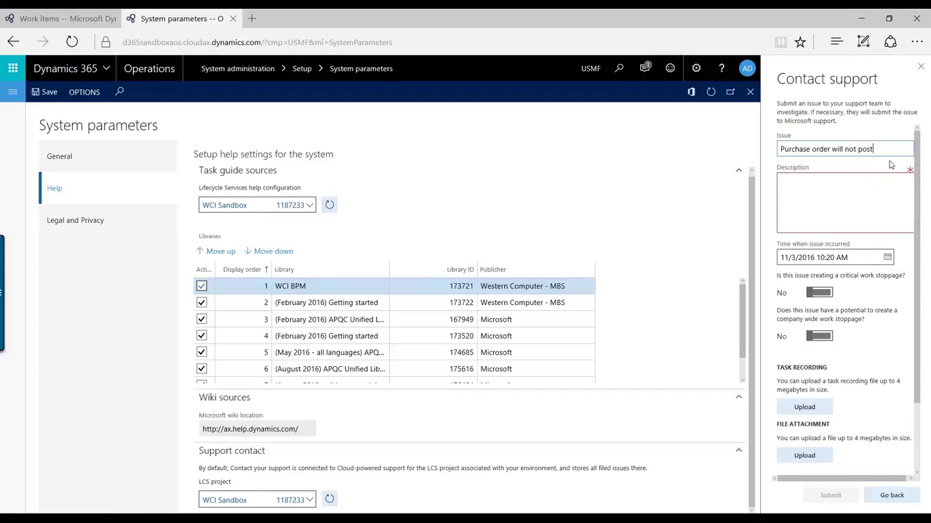
pyautogui.press('Tab')
pyautogui.write('Pleas')
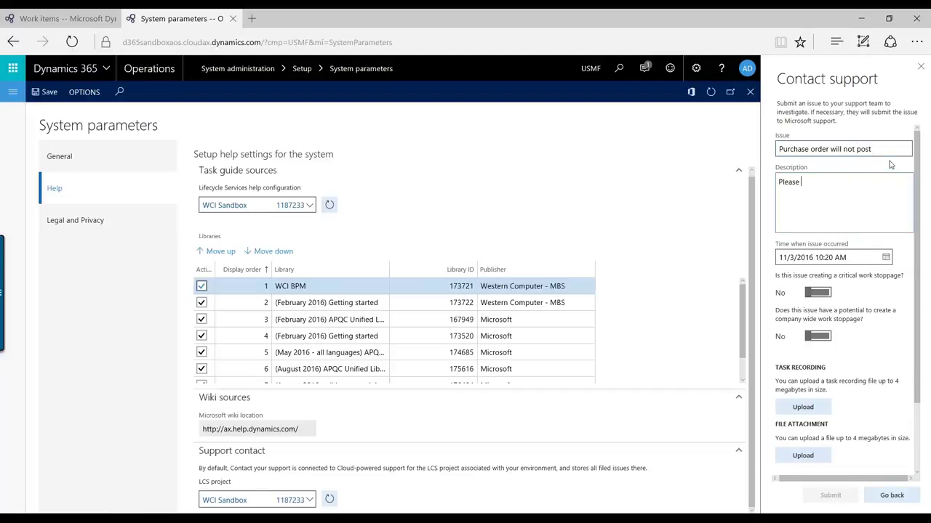
pyautogui.write('e FIX!')
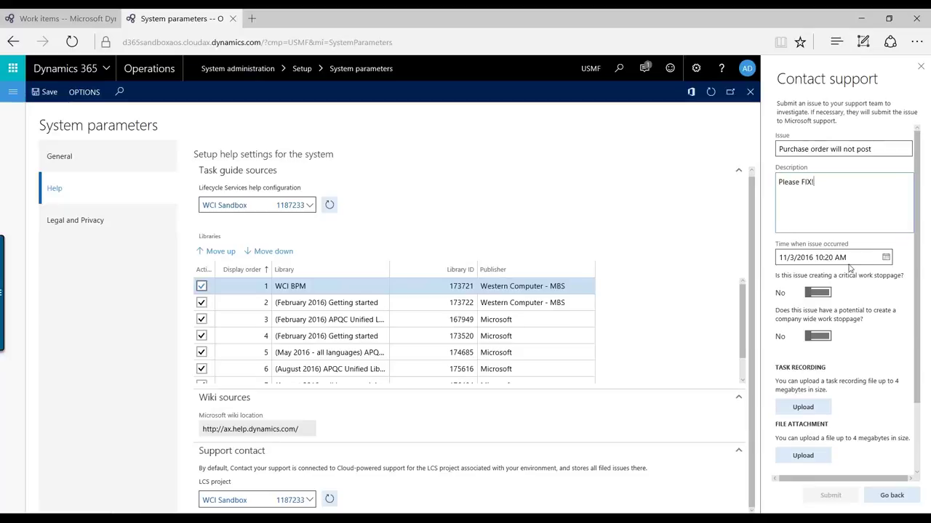
# - Set 'share your email address' to Yes on the support request
pyautogui.scroll(-2, 924, 350)
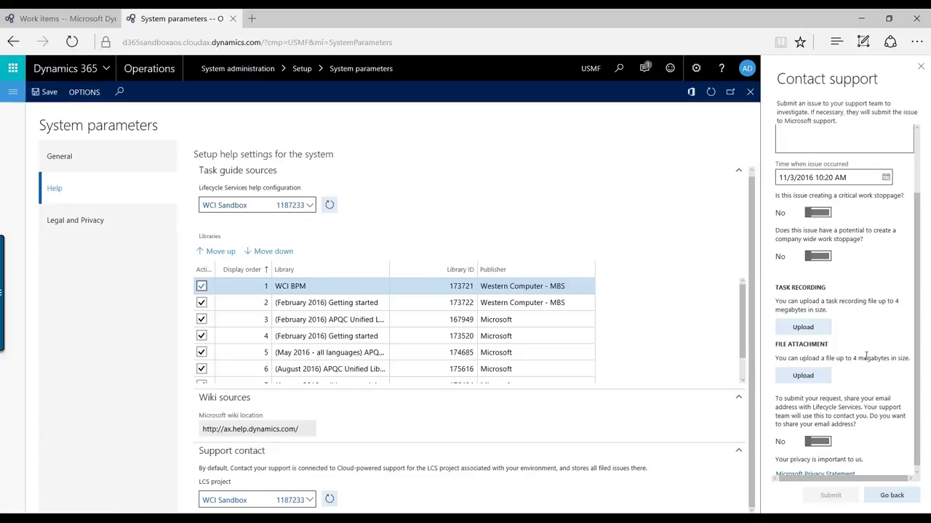
pyautogui.scroll(-1, 865, 356)
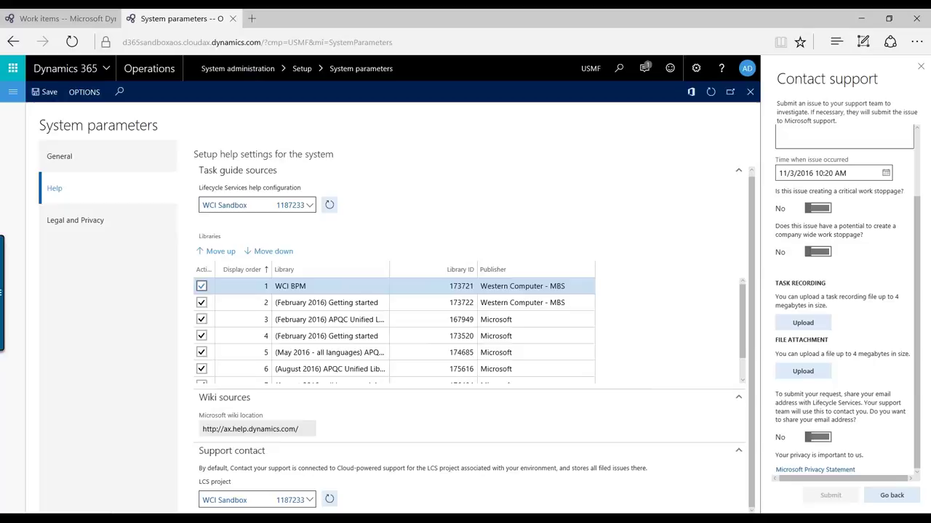
pyautogui.click(818, 437)
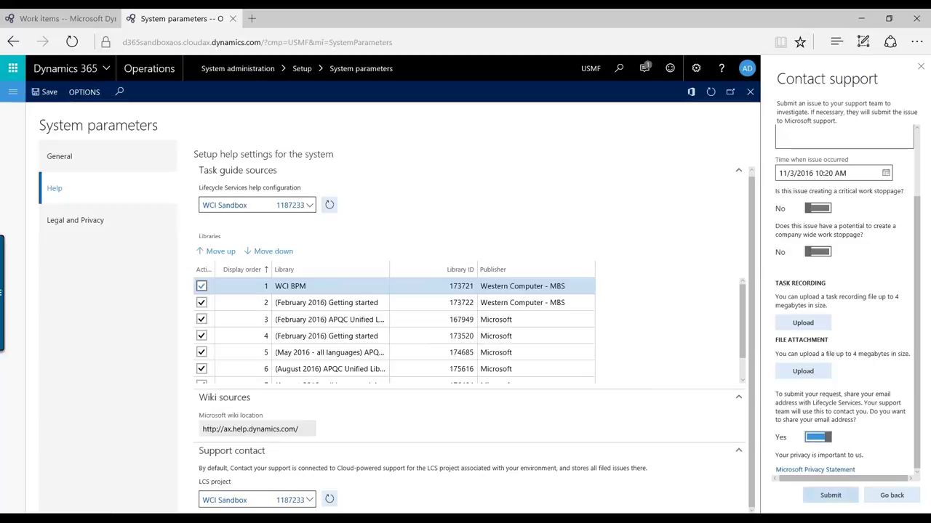
# - Submit the support issue as ticket 5 and return to the Lifecycle Services tab
pyautogui.click(831, 495)
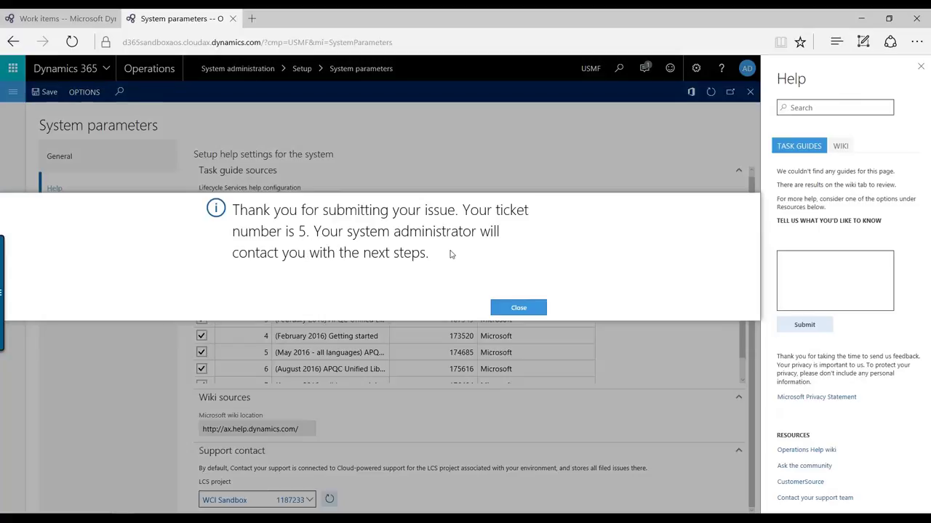
pyautogui.click(524, 310)
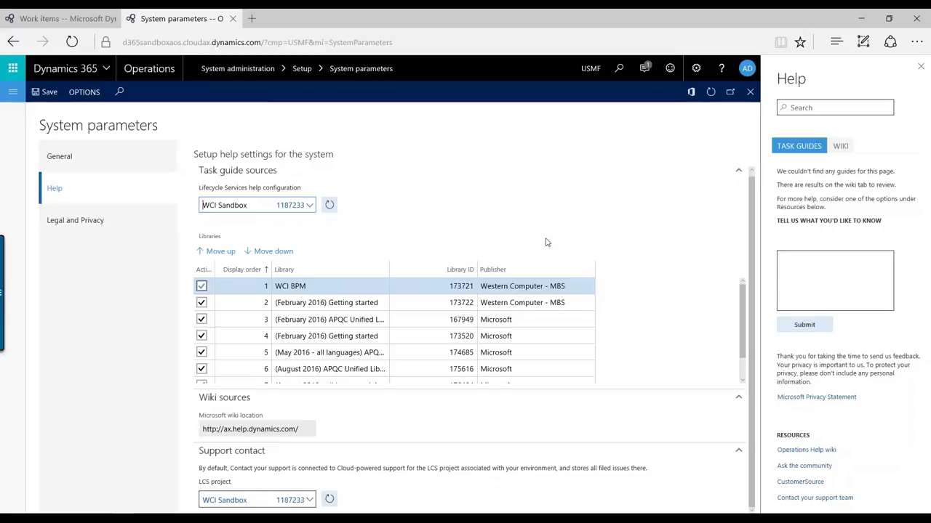
pyautogui.click(25, 15)
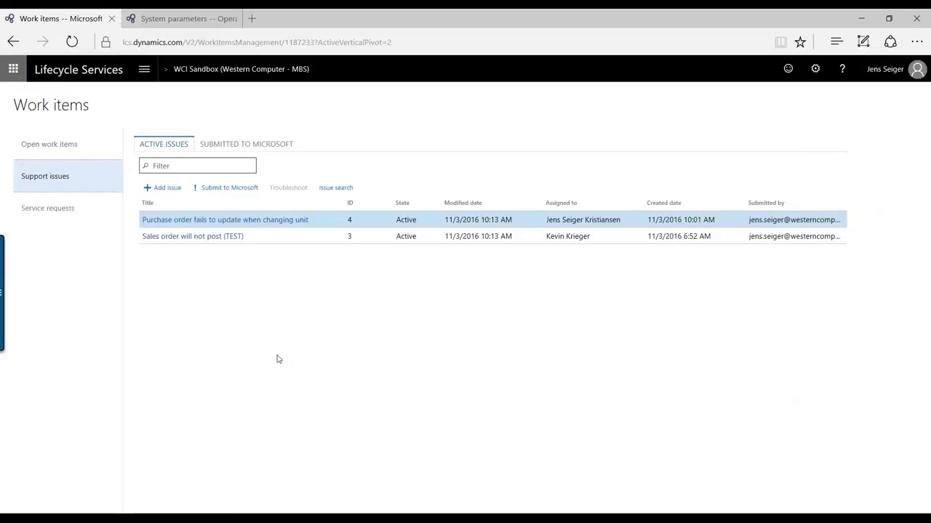
# - Refresh the support issues list and open new issue 5, 'Purchase order will not post'
pyautogui.press('F5')
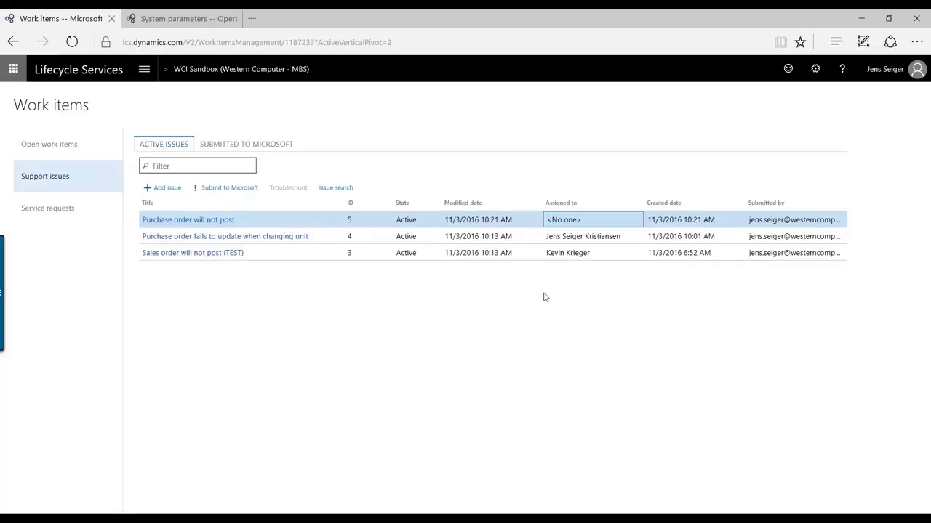
pyautogui.click(191, 220)
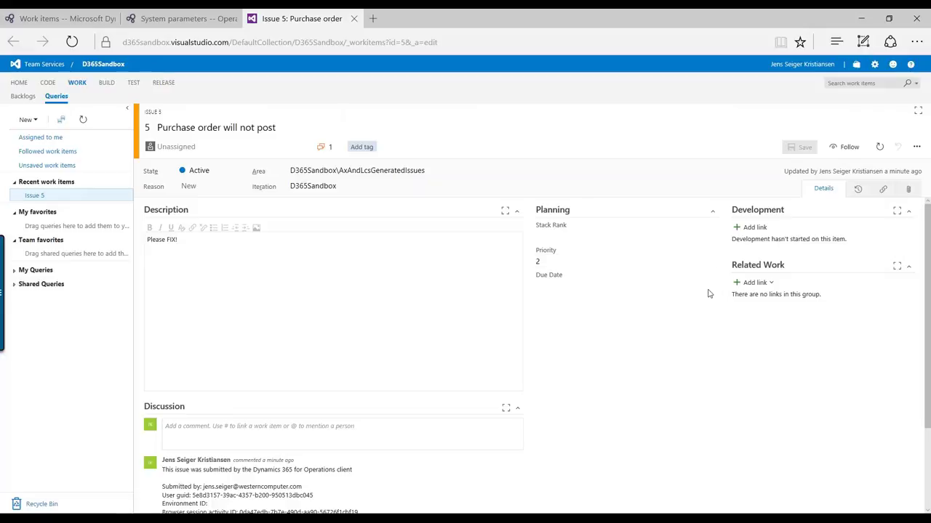
# - Assign issue 5 to yourself in Team Services, save, and check the Assigned to me query
pyautogui.scroll(-1, 525, 251)
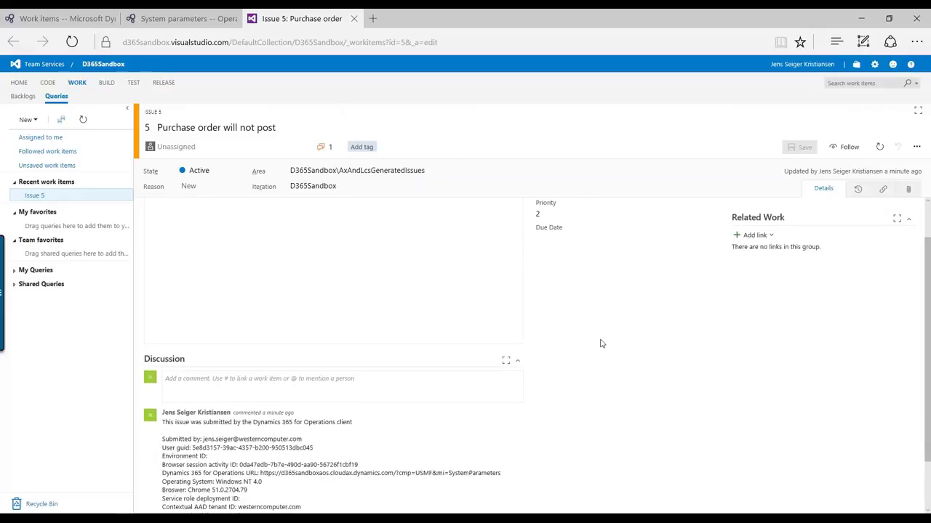
pyautogui.scroll(-1, 603, 343)
pyautogui.scroll(-1, 196, 443)
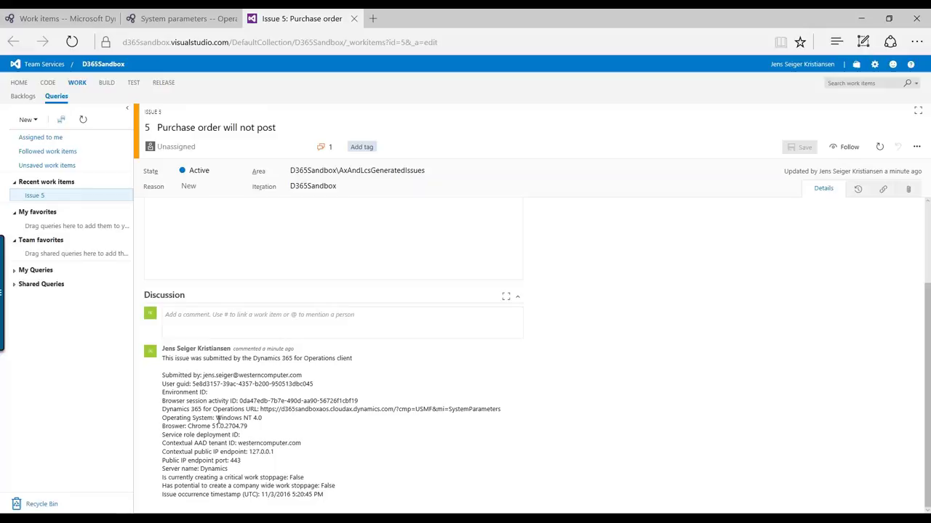
pyautogui.scroll(1, 284, 480)
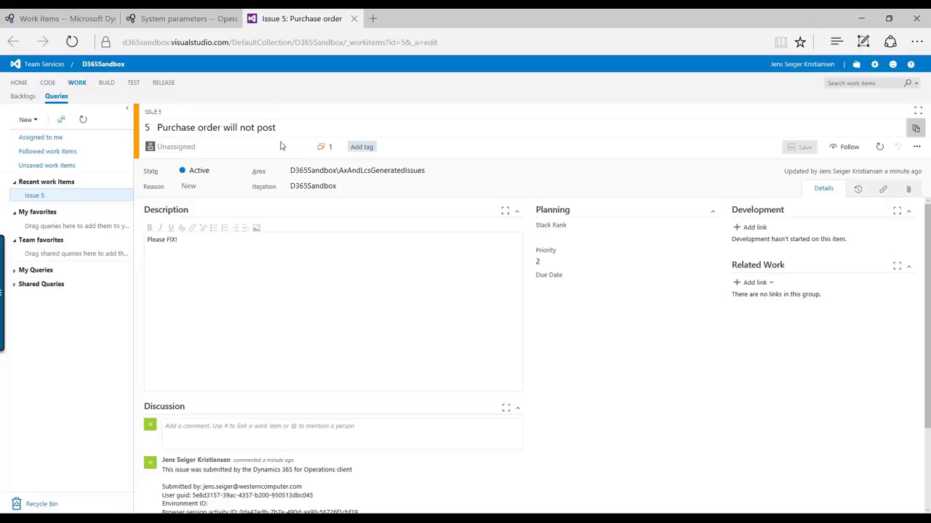
pyautogui.click(200, 145)
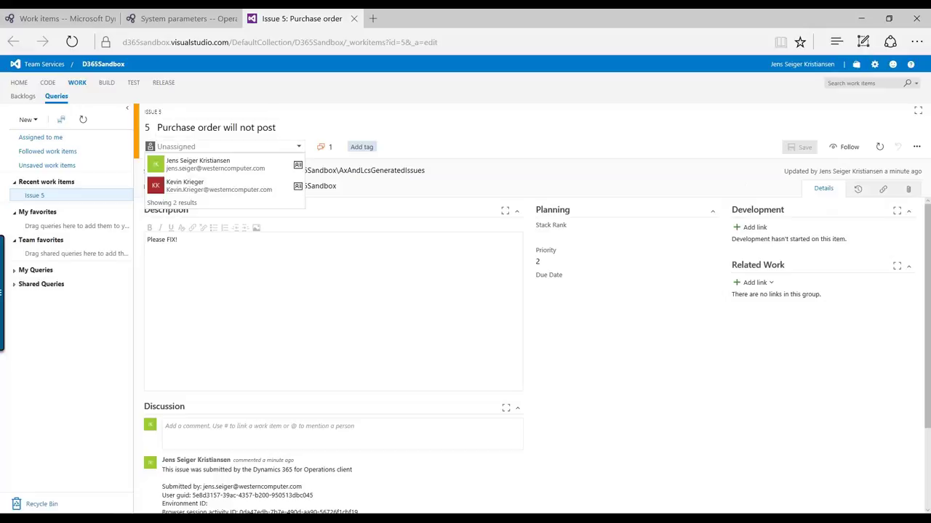
pyautogui.click(192, 163)
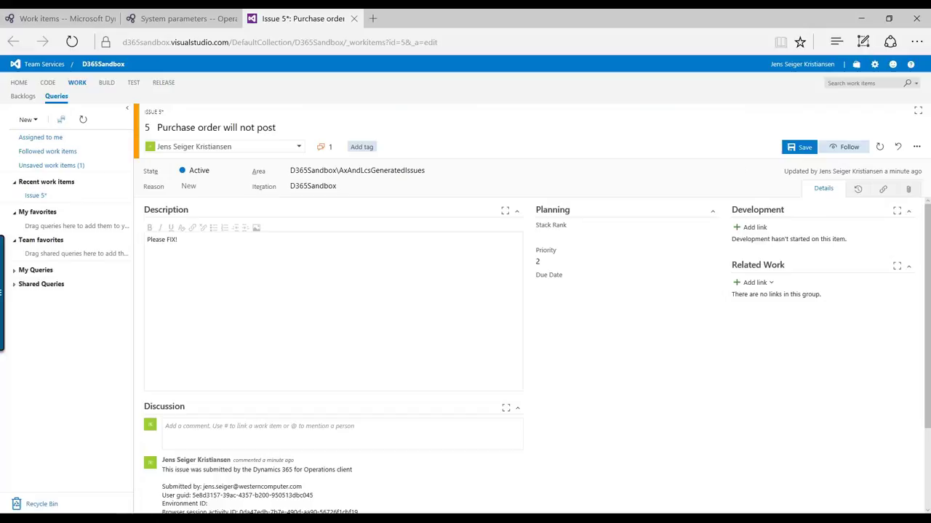
pyautogui.click(800, 147)
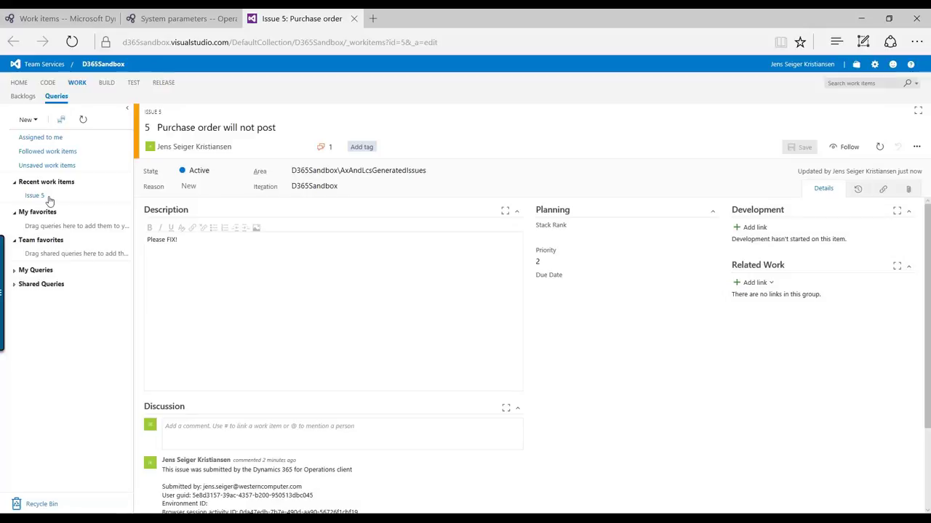
pyautogui.click(40, 137)
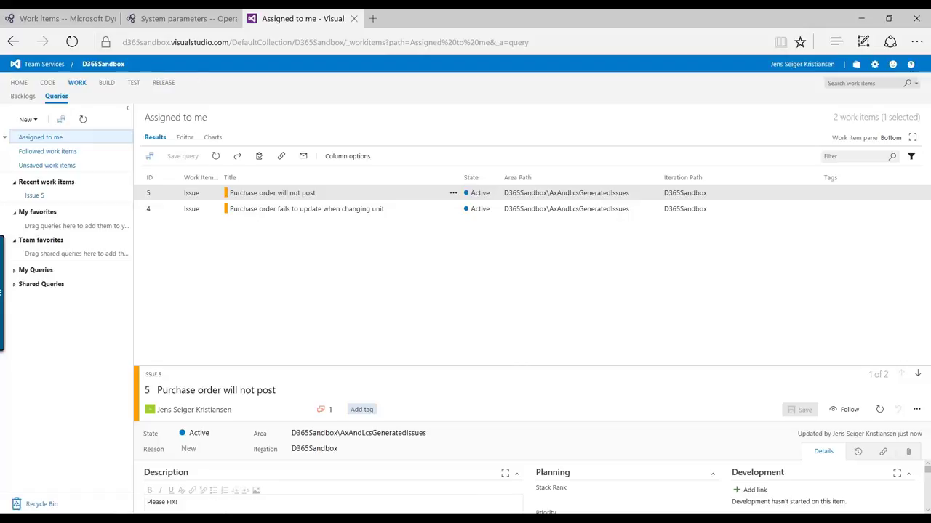
pyautogui.click(58, 18)
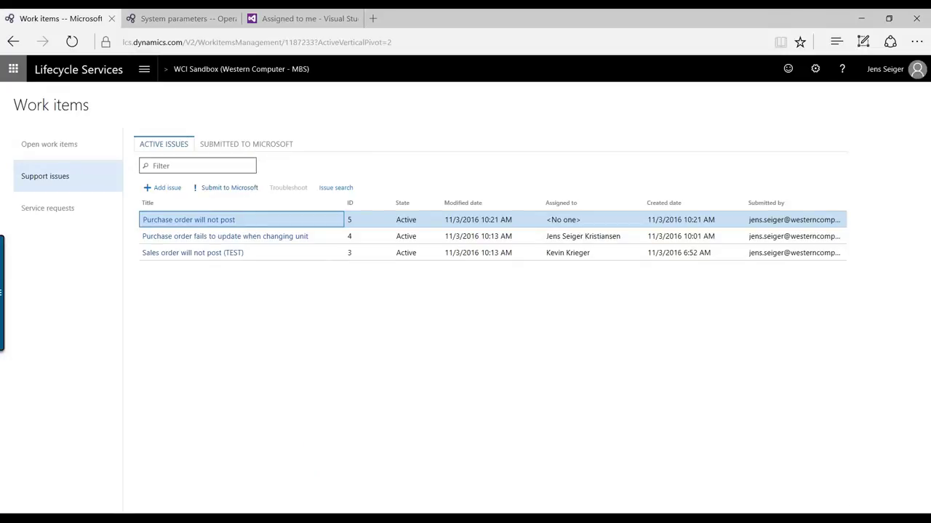
# - Submit issue 5 to Microsoft as Non-Premier and search existing solutions, finding 93 results
pyautogui.click(230, 189)
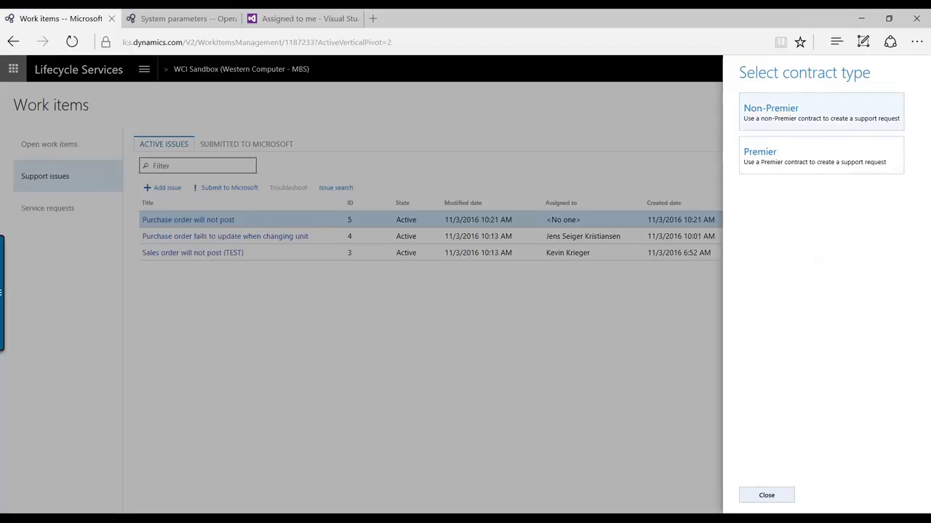
pyautogui.click(781, 128)
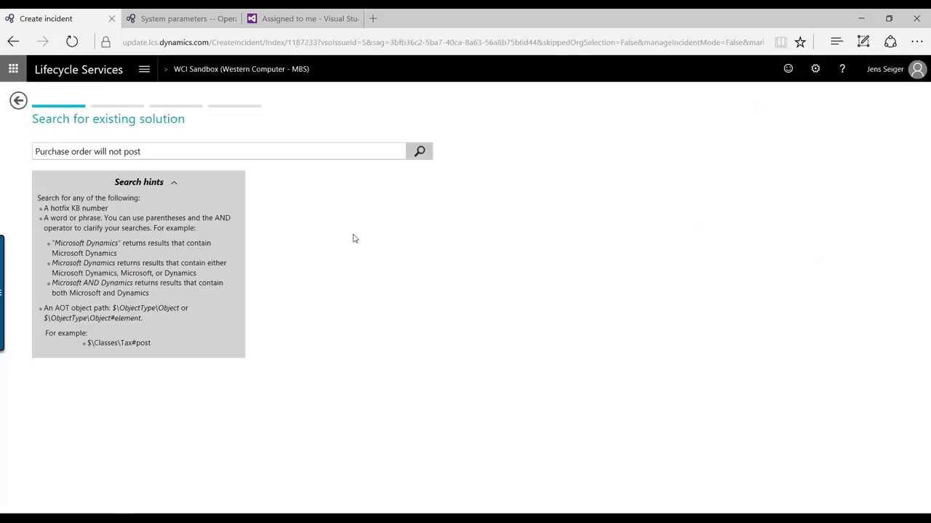
pyautogui.click(419, 151)
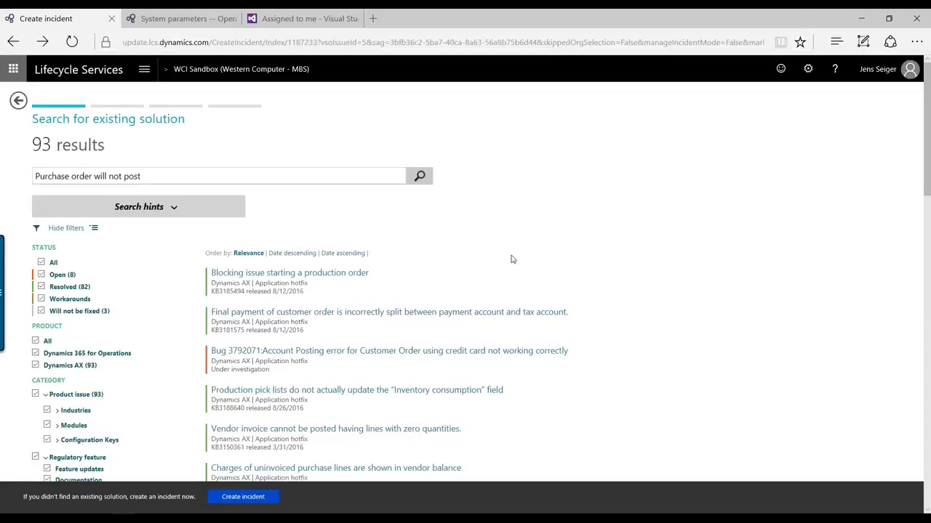
pyautogui.scroll(-1, 511, 259)
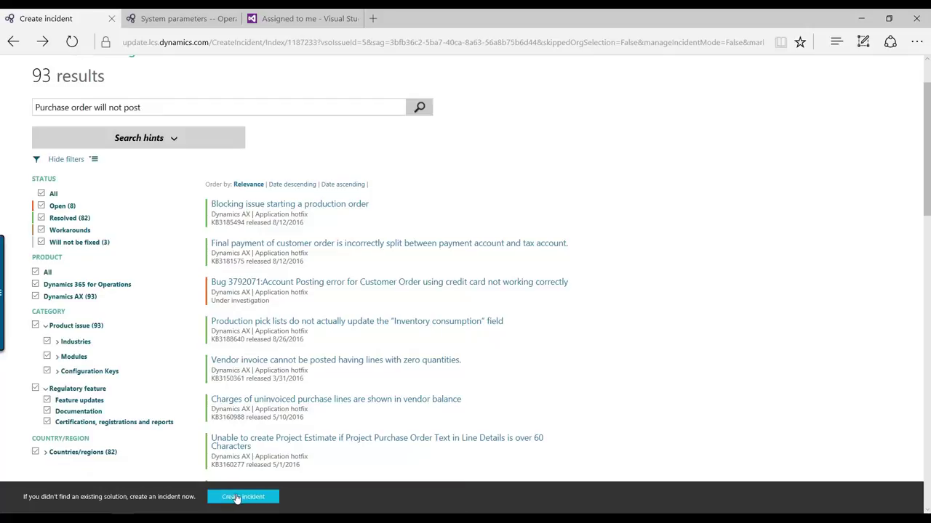